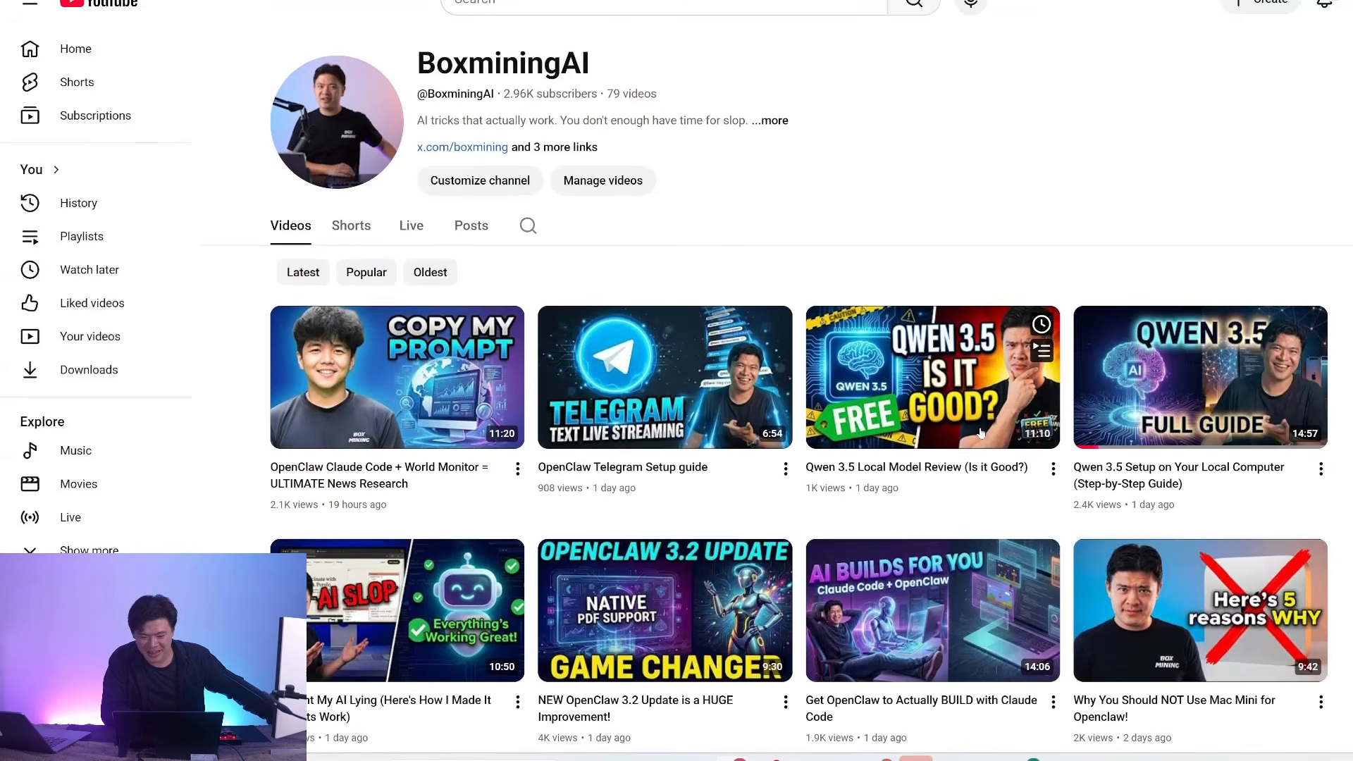
Switch to the Descript projects list and create a new video project.
mouse_move(517, 405)
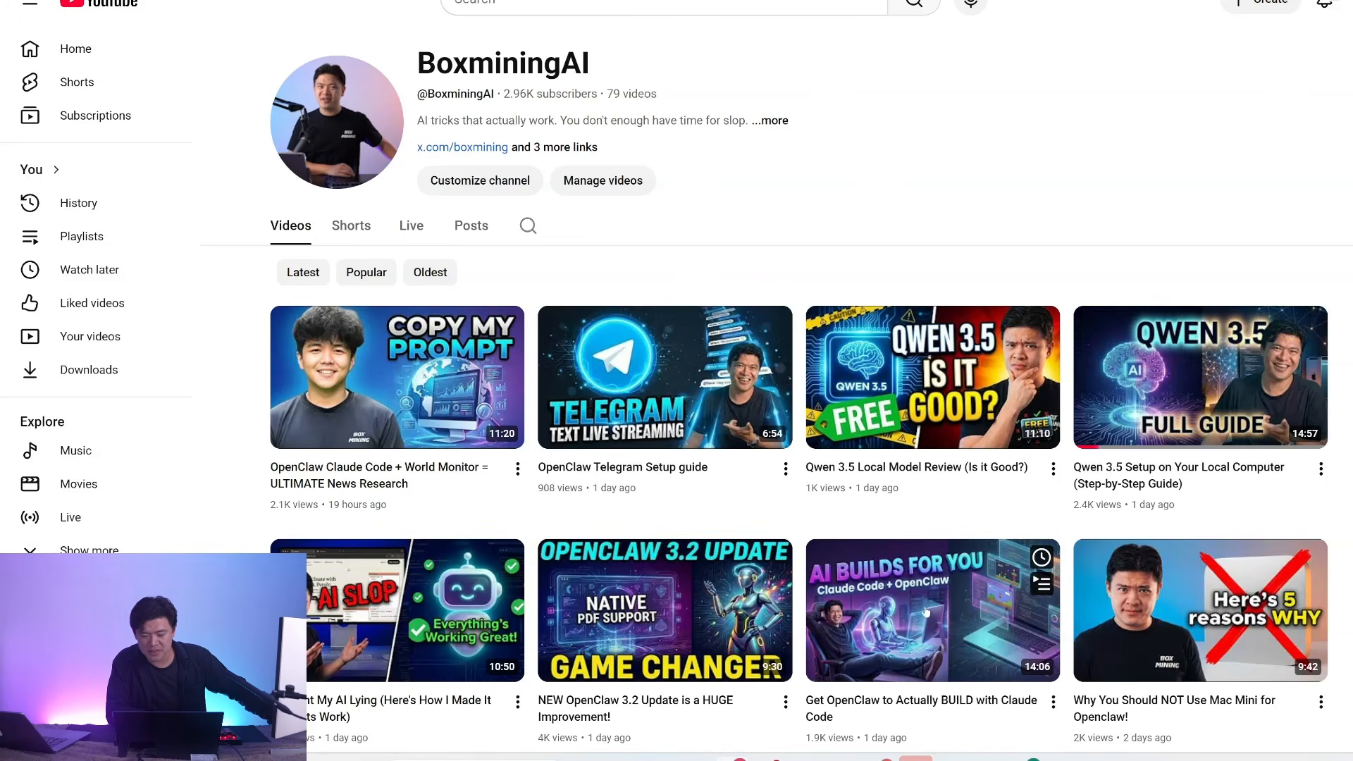
mouse_move(1057, 745)
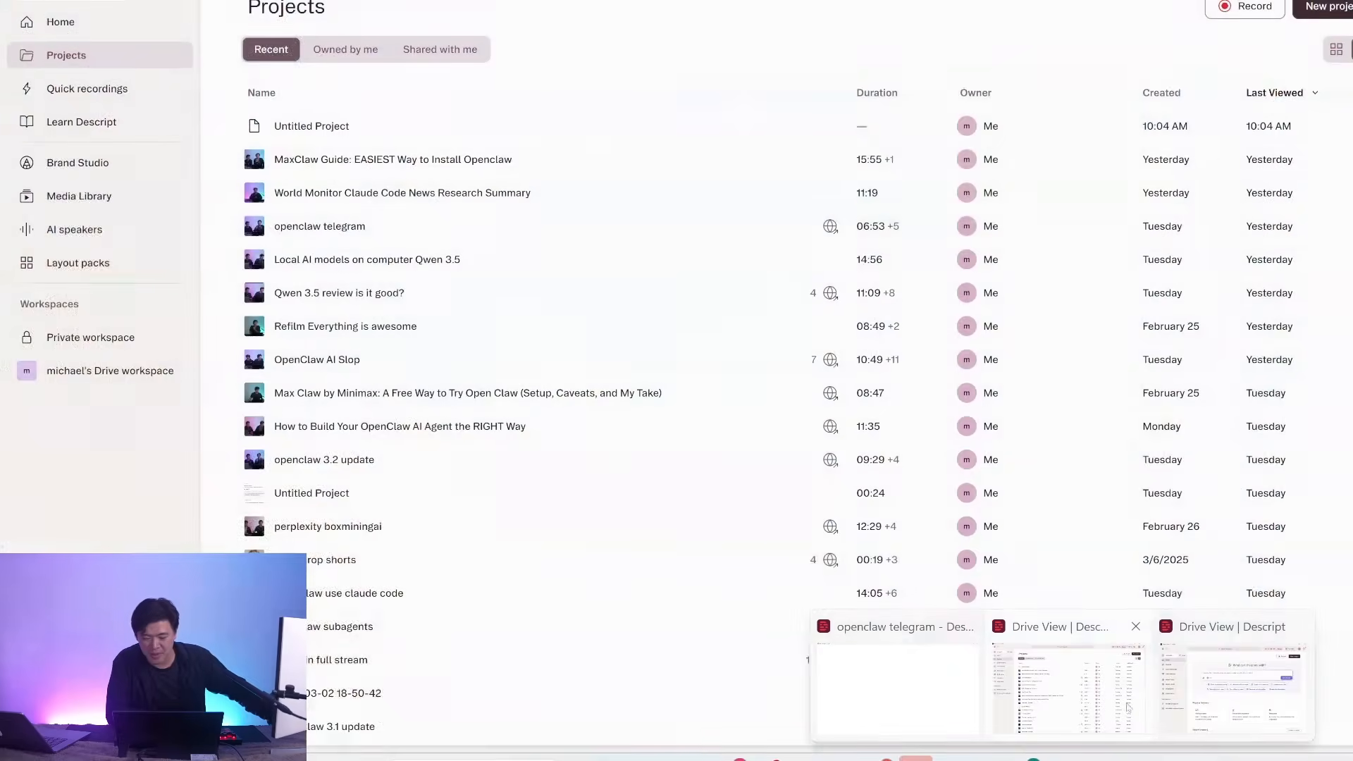
left_click(1108, 698)
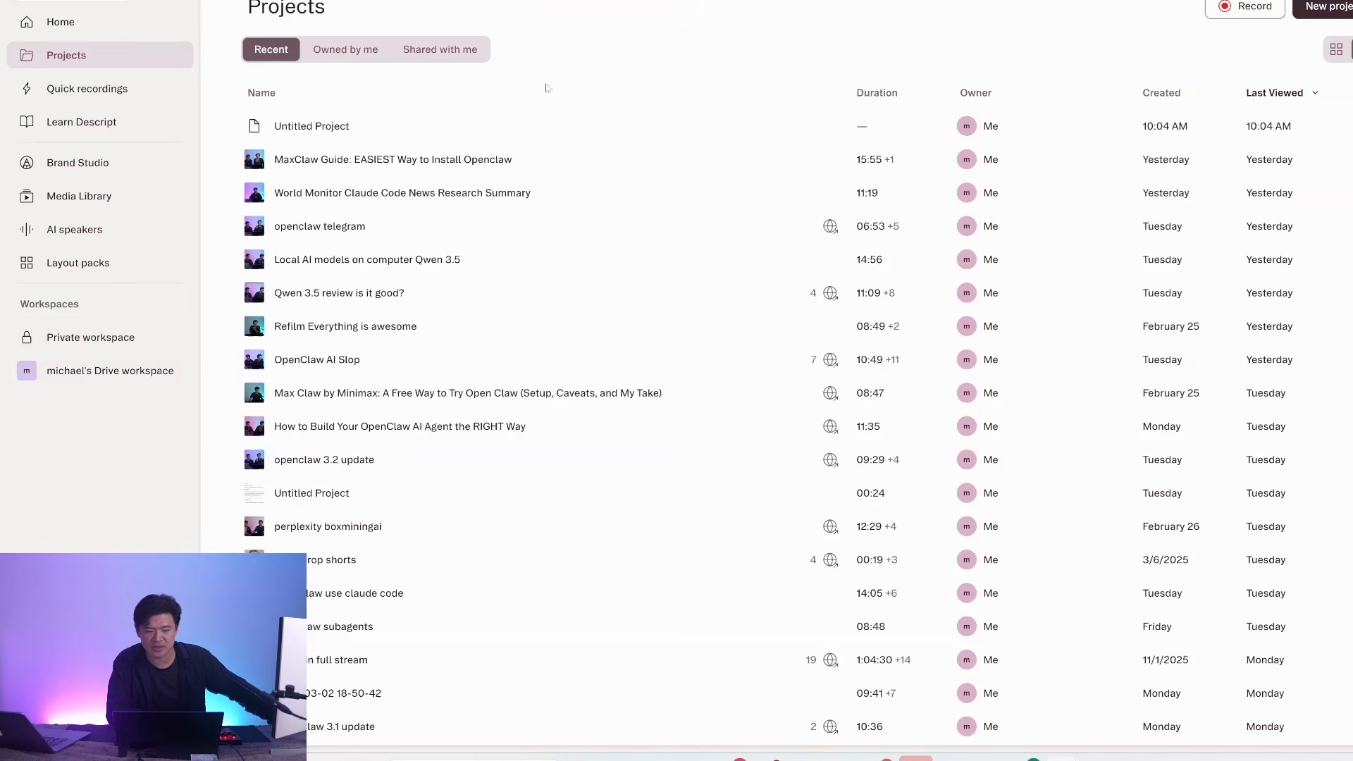
left_click(1315, 7)
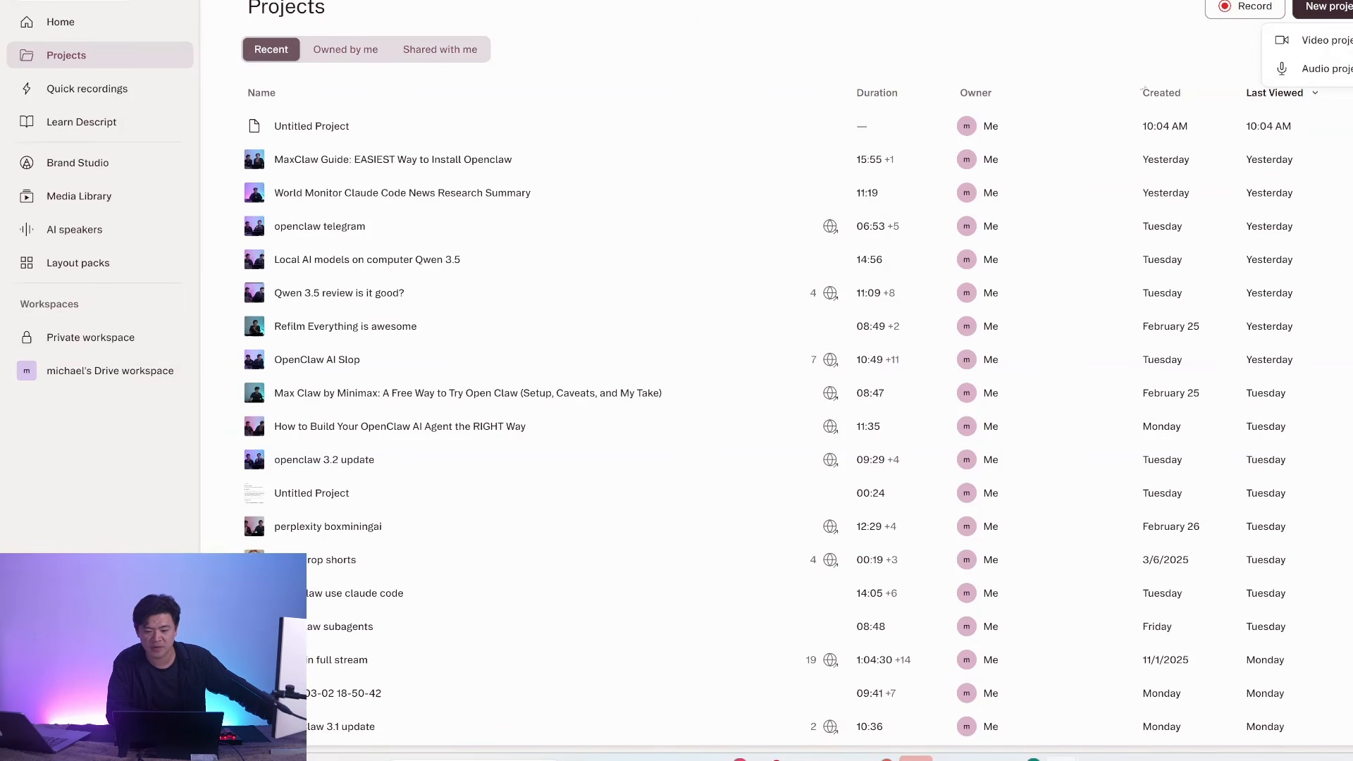
left_click(1315, 44)
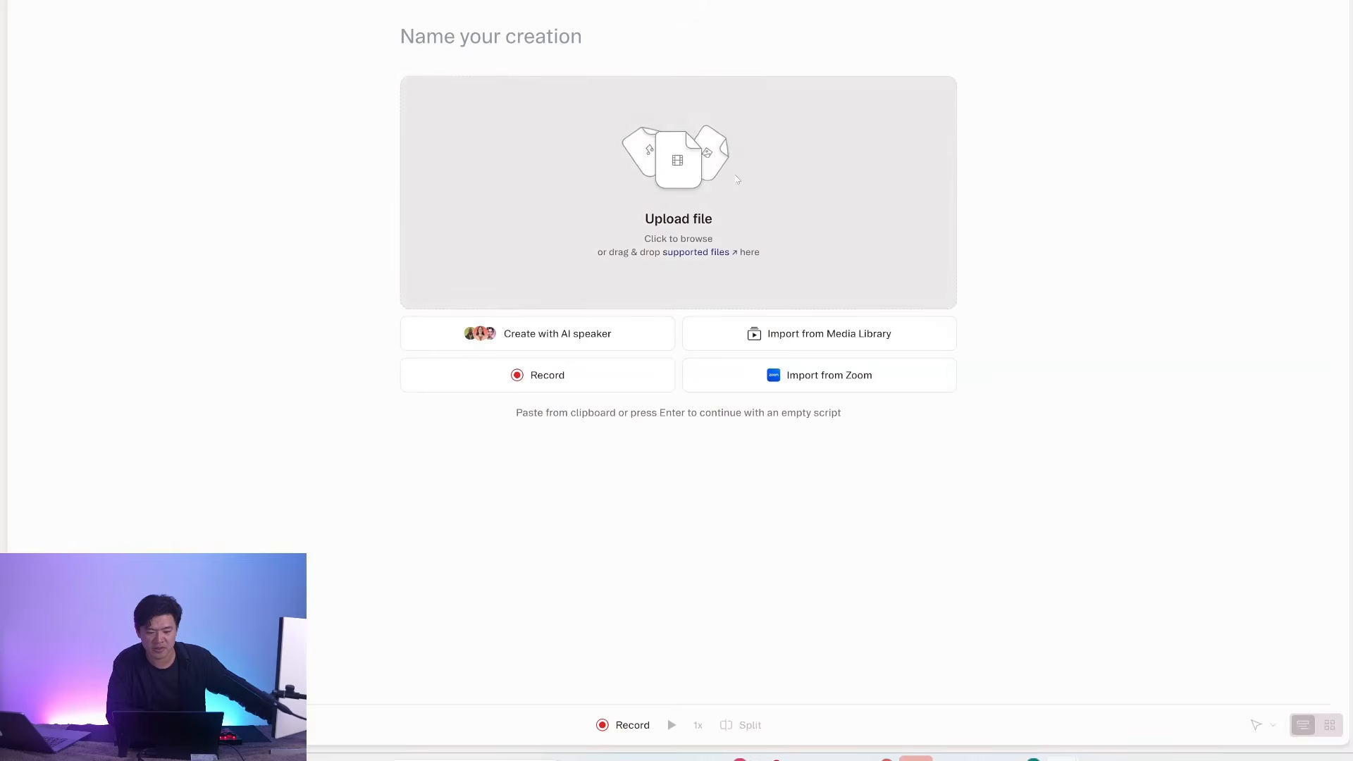
left_click(737, 179)
scroll(740, 212, "down", 10)
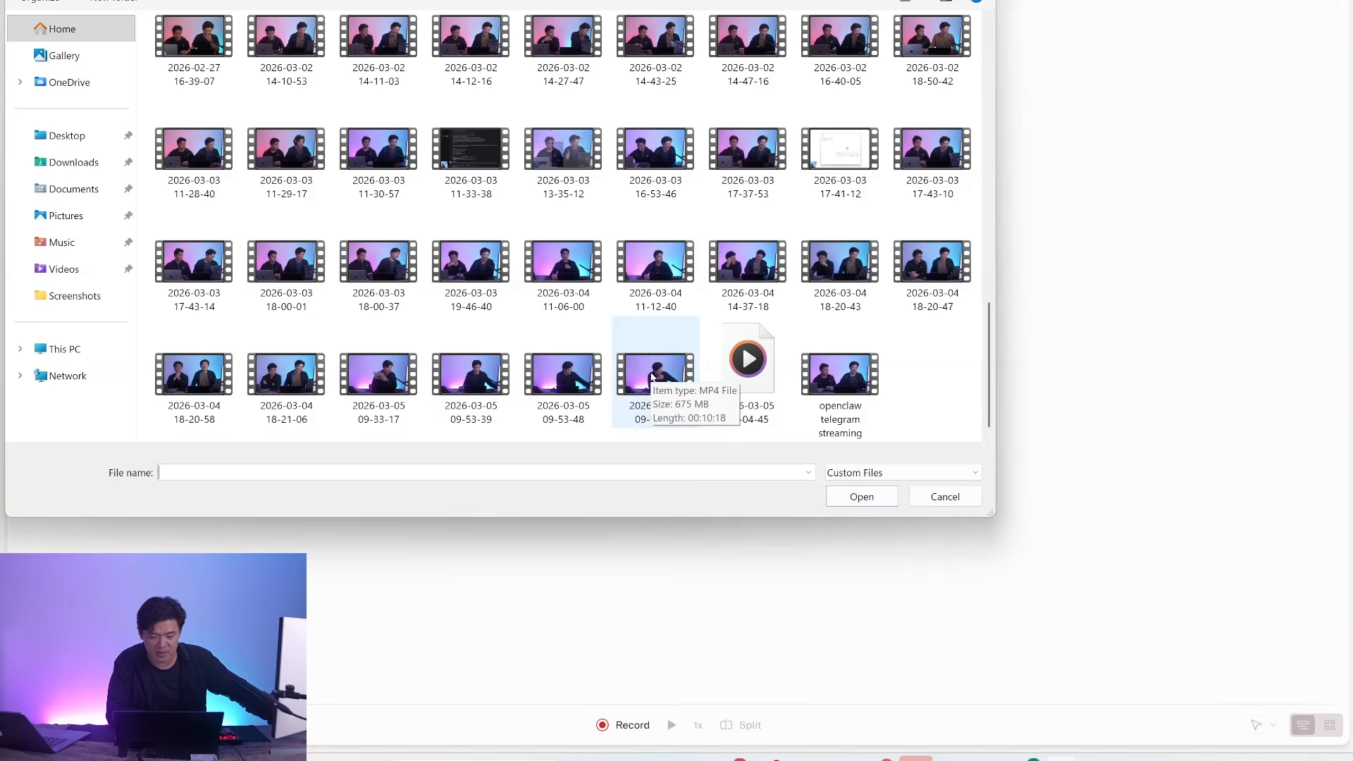
double_click(652, 374)
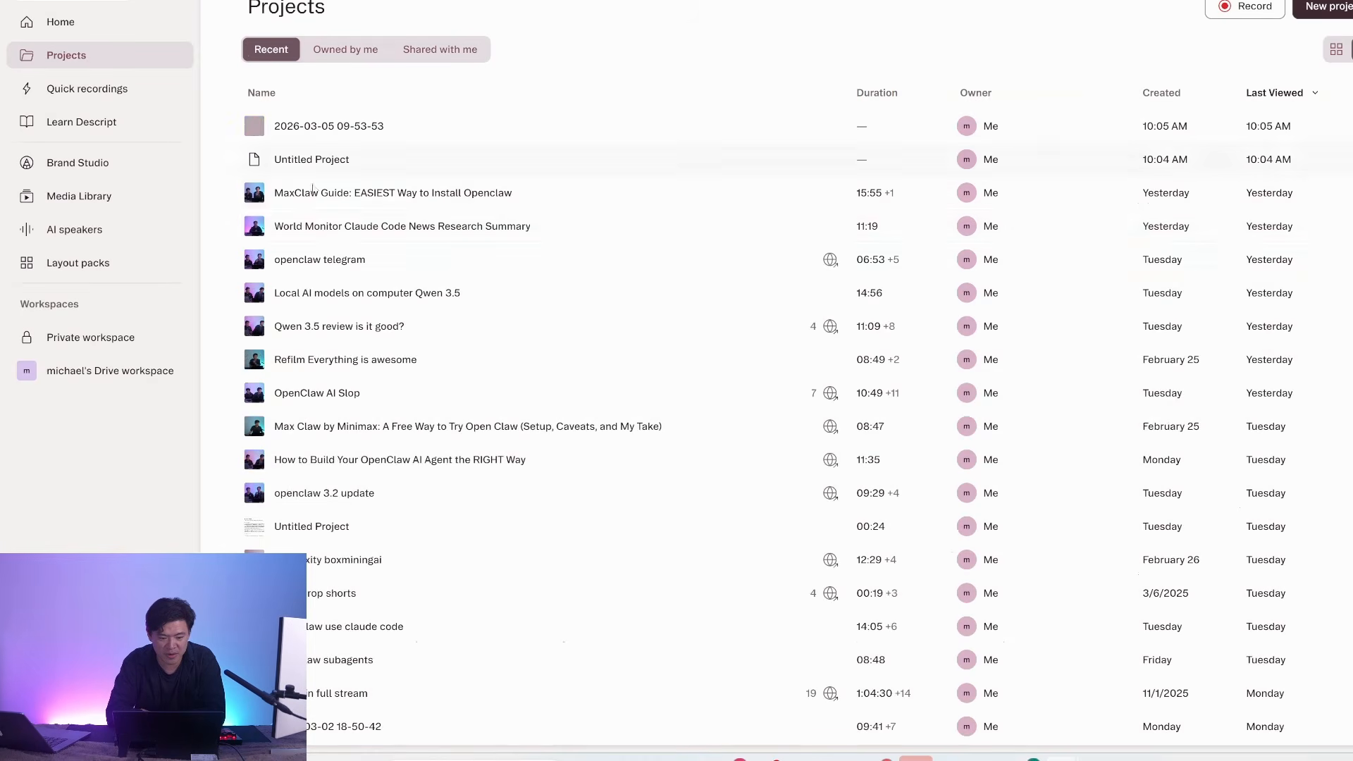
Open the "openclaw telegram" project and review its transcript against the video frames at several passages.
left_click(323, 261)
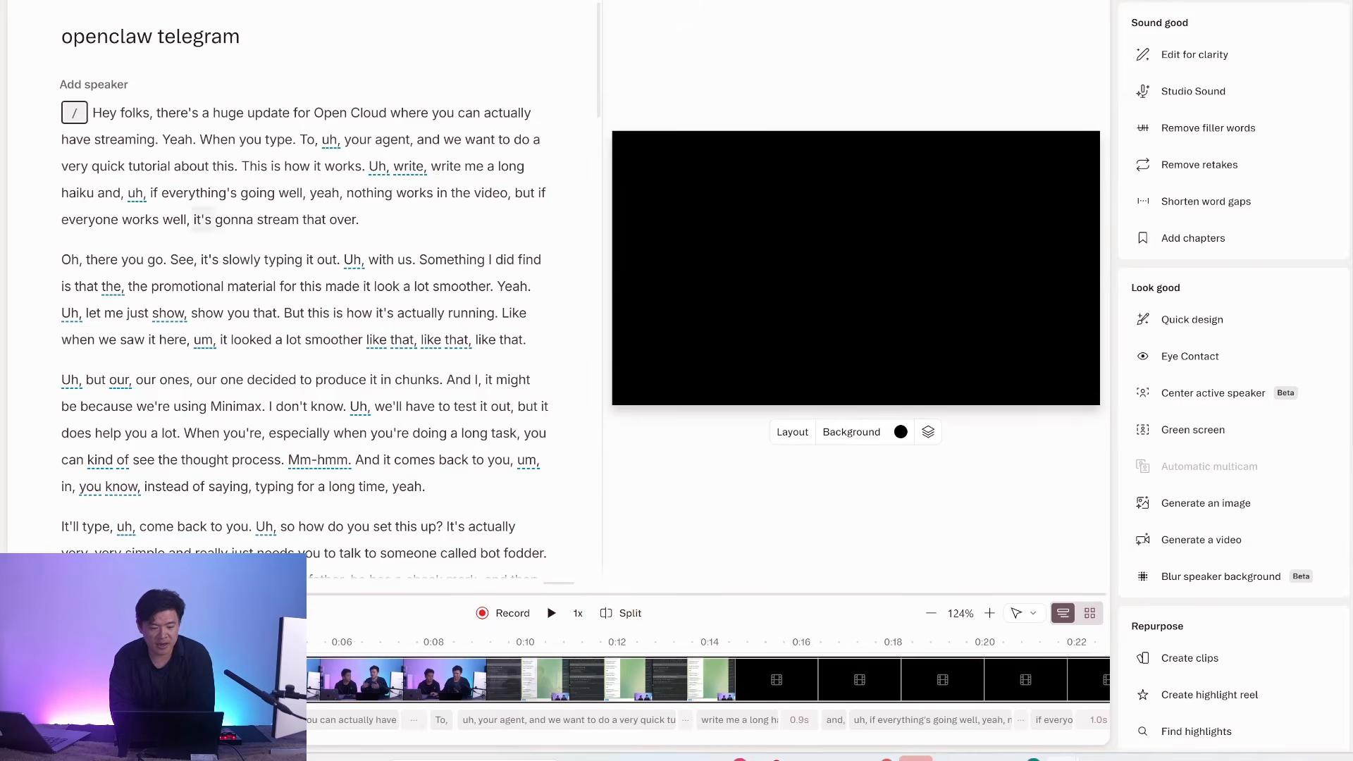
scroll(254, 174, "down", 5)
scroll(258, 230, "up", 5)
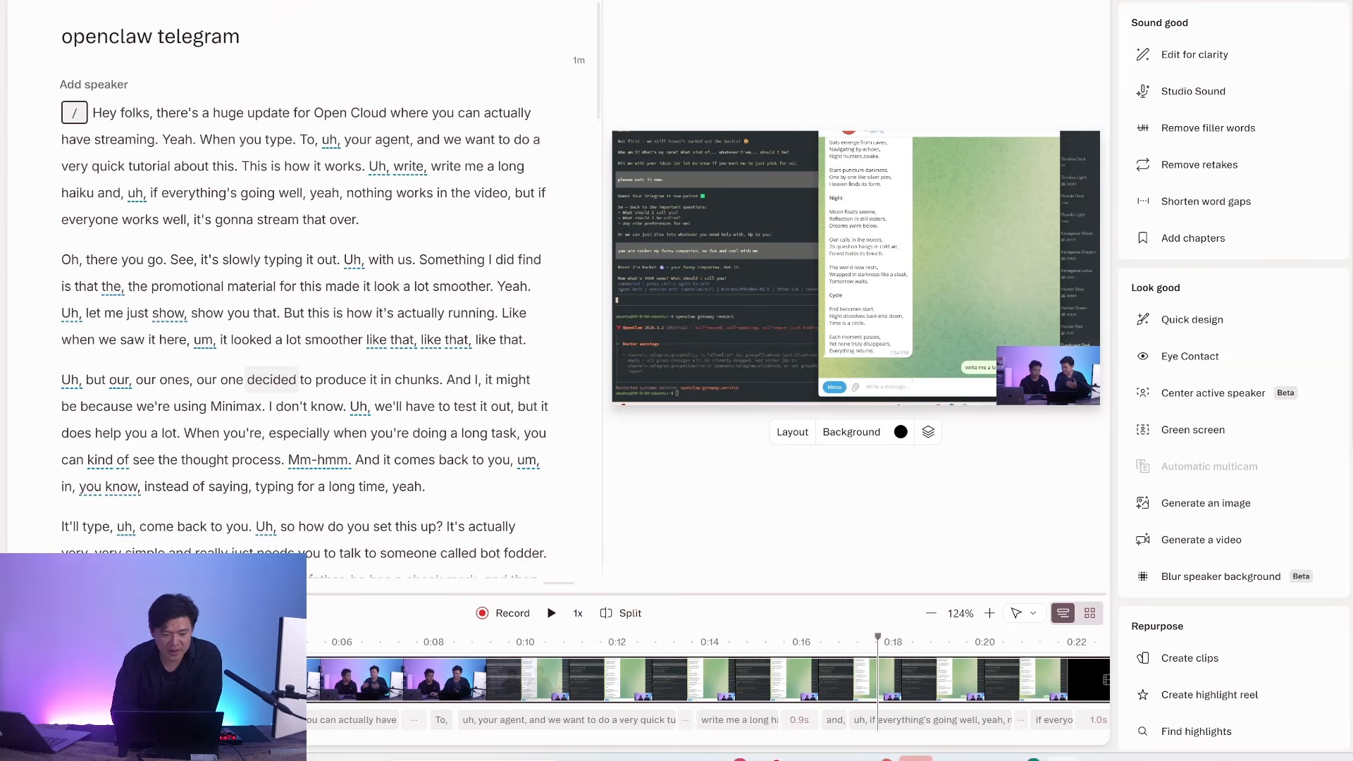
left_click(269, 311)
scroll(271, 316, "down", 2)
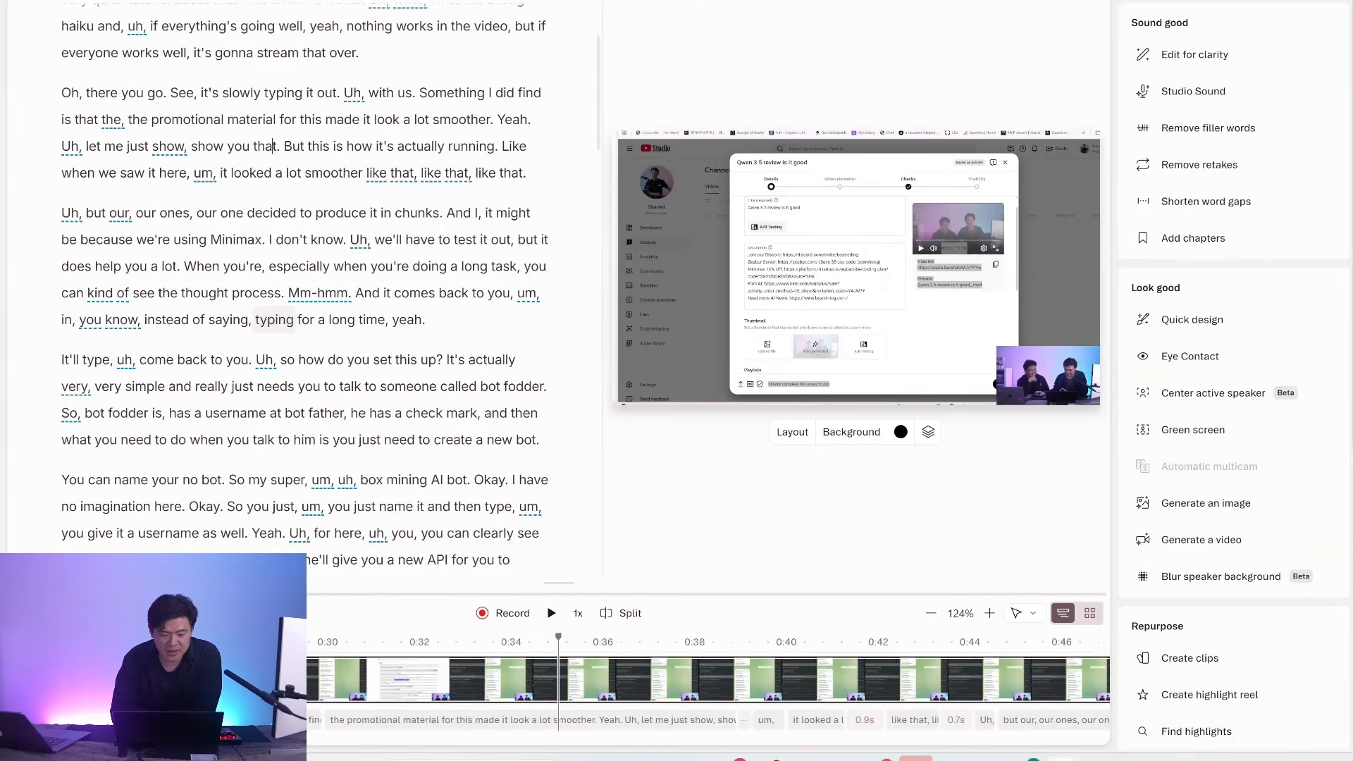
left_click(274, 319)
scroll(274, 320, "down", 7)
scroll(274, 320, "up", 6)
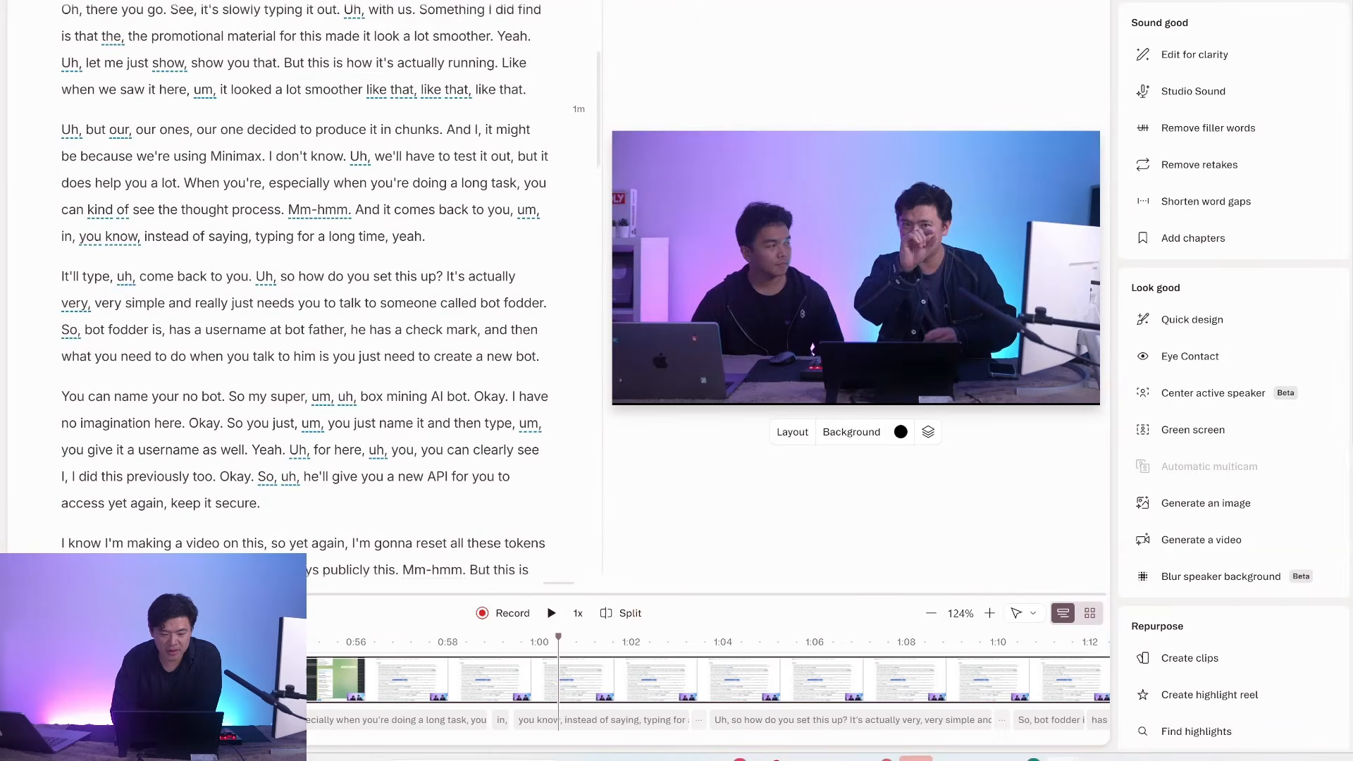
left_click(286, 331)
Try to delete the transcript paragraph running from "You can name your no bot" to "keep it secure.".
scroll(285, 332, "down", 6)
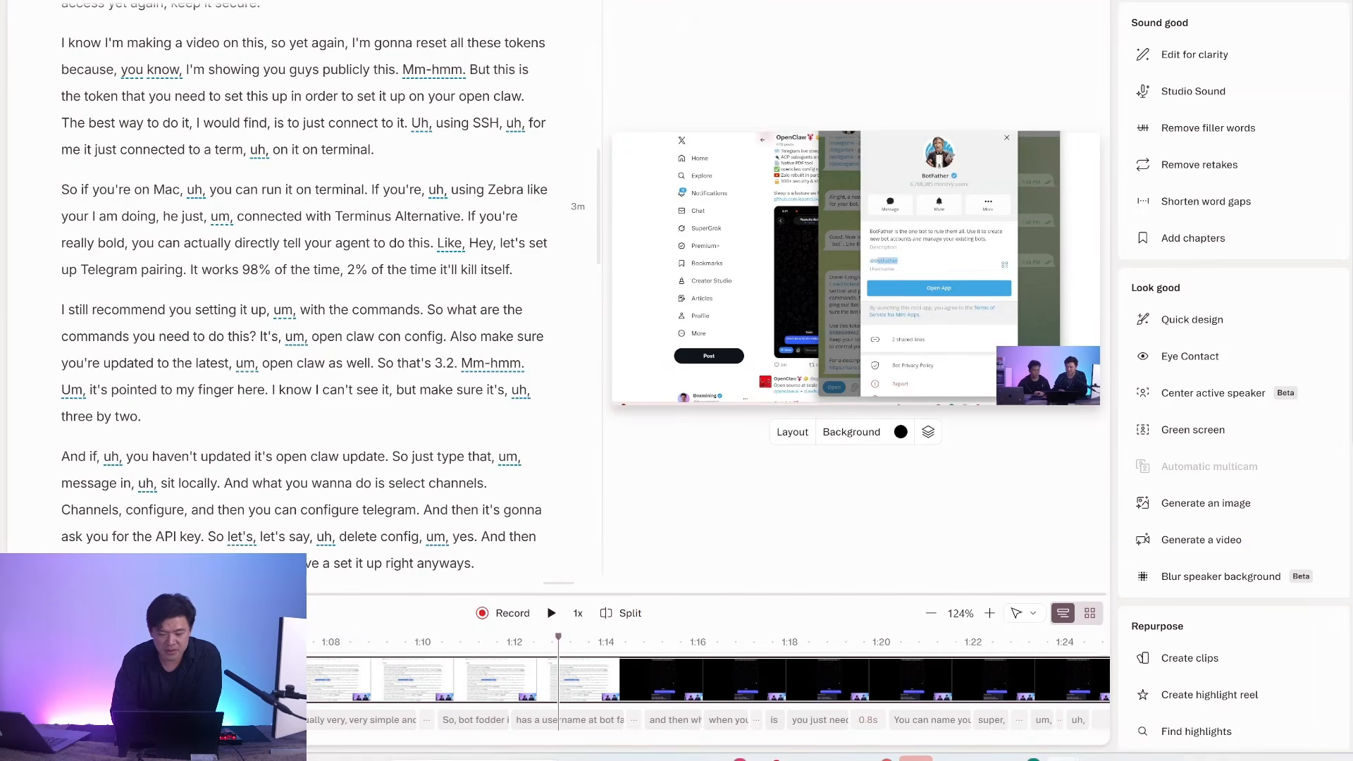
scroll(240, 331, "up", 4)
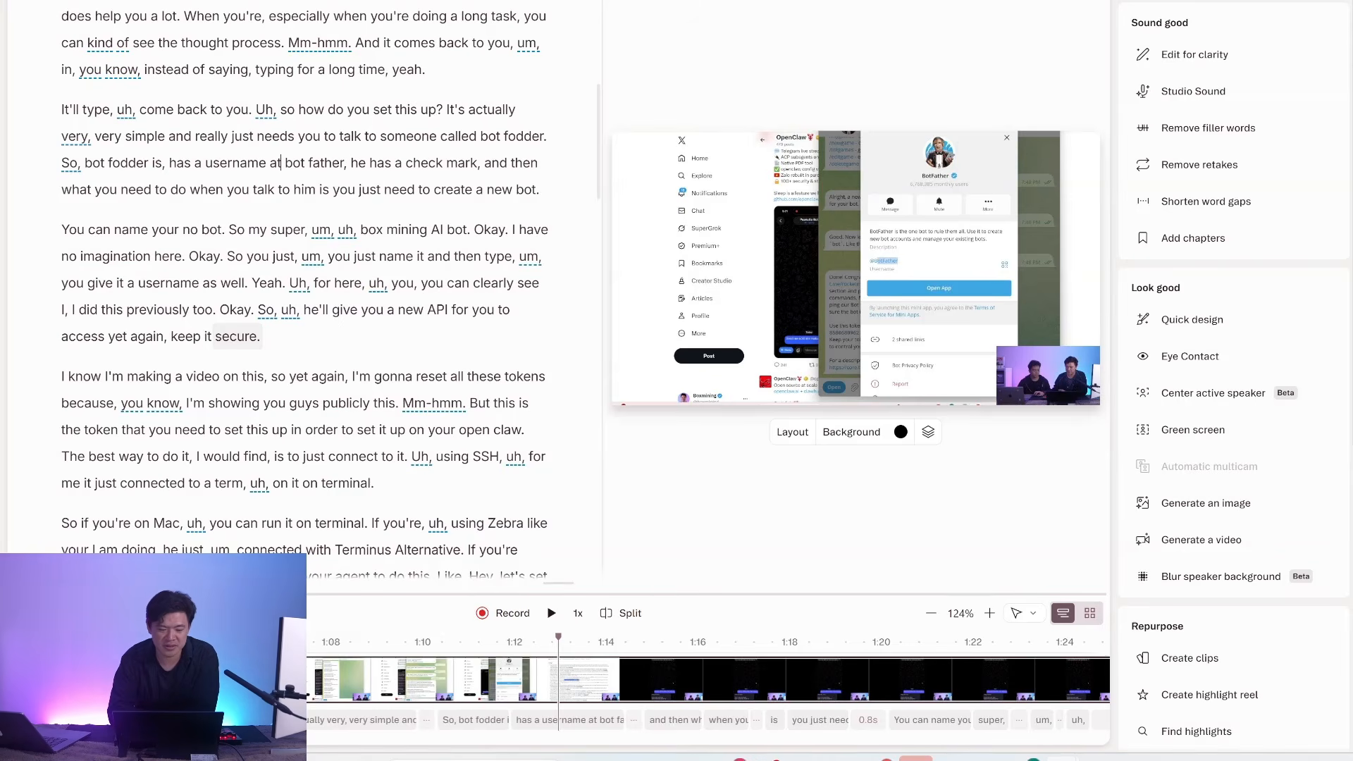
left_click_drag(260, 337, 61, 229)
key("BackSpace")
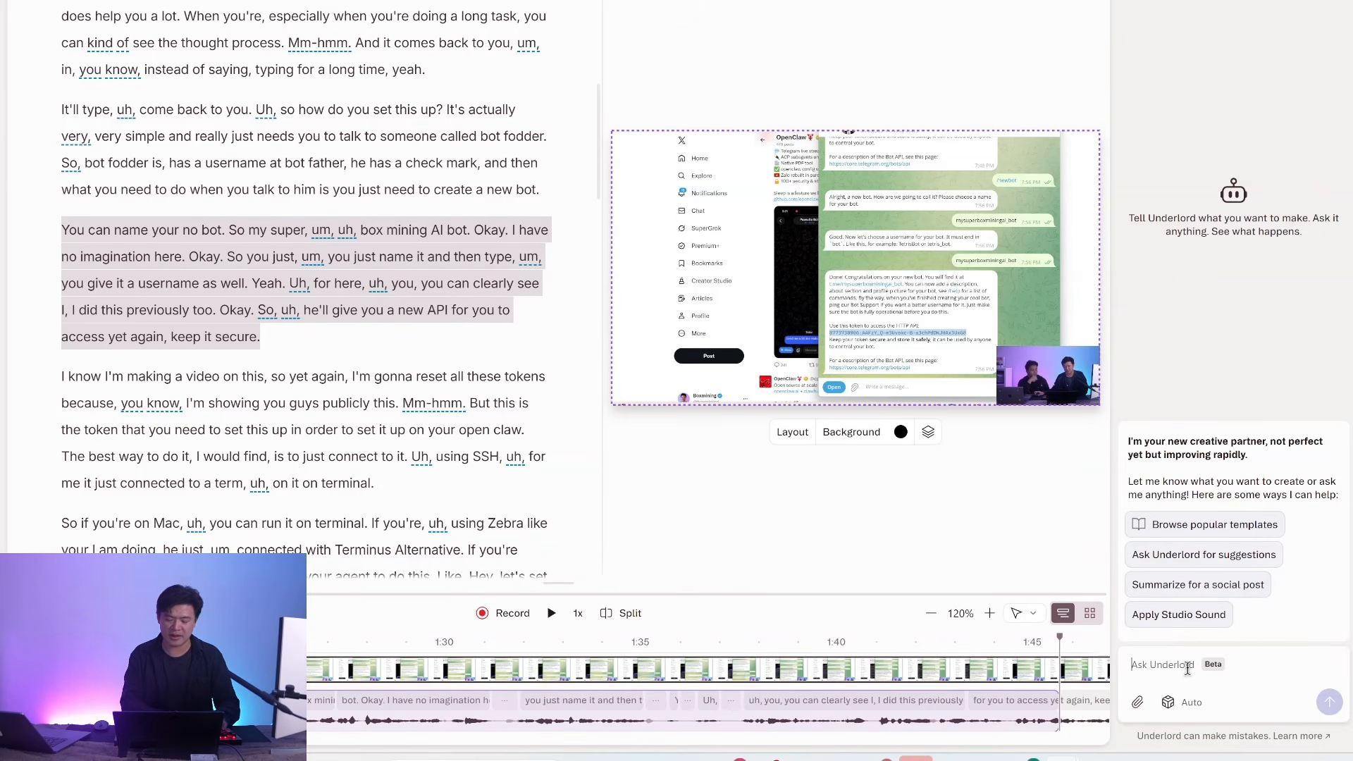
Write the Underlord prompt "remove unneccessary parts and make this video more tight" and choose Claude Opus 4.6 as its model.
type("remove ")
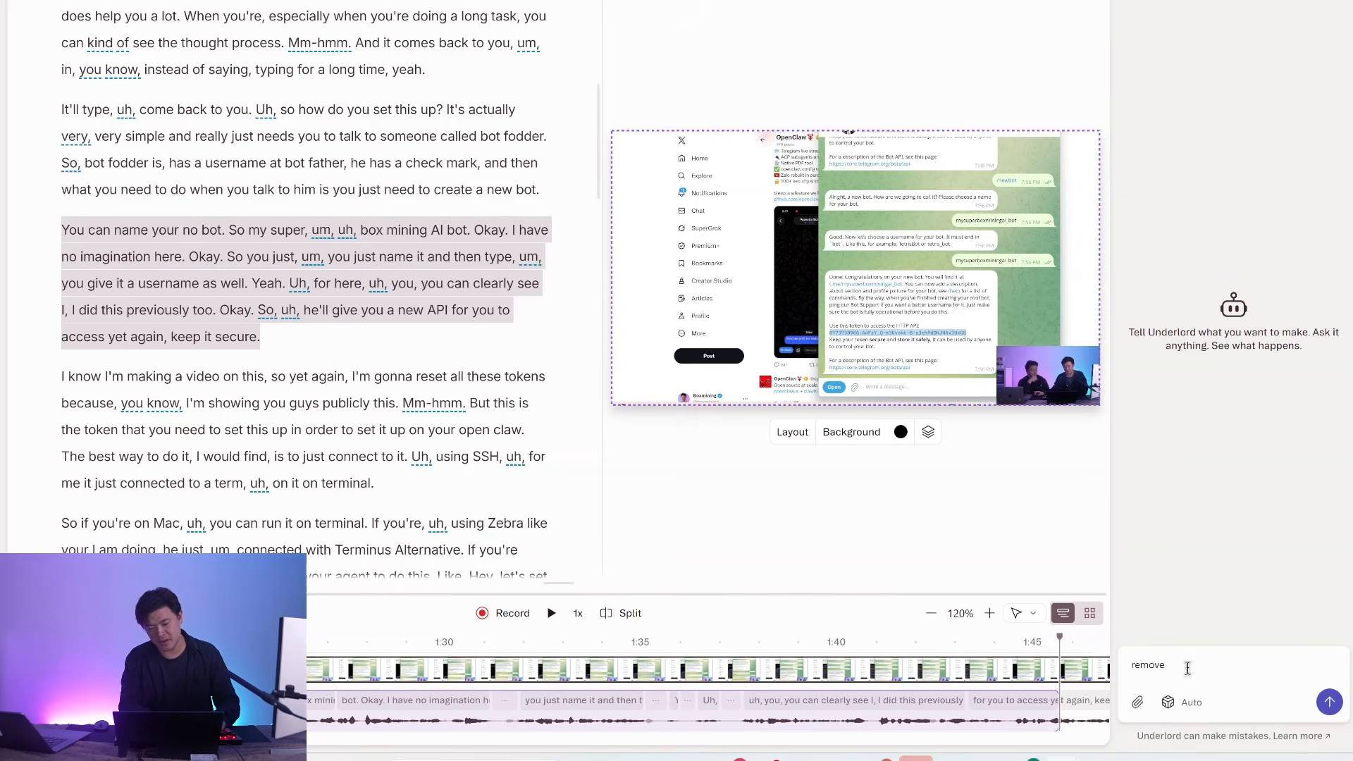
type("unnecces")
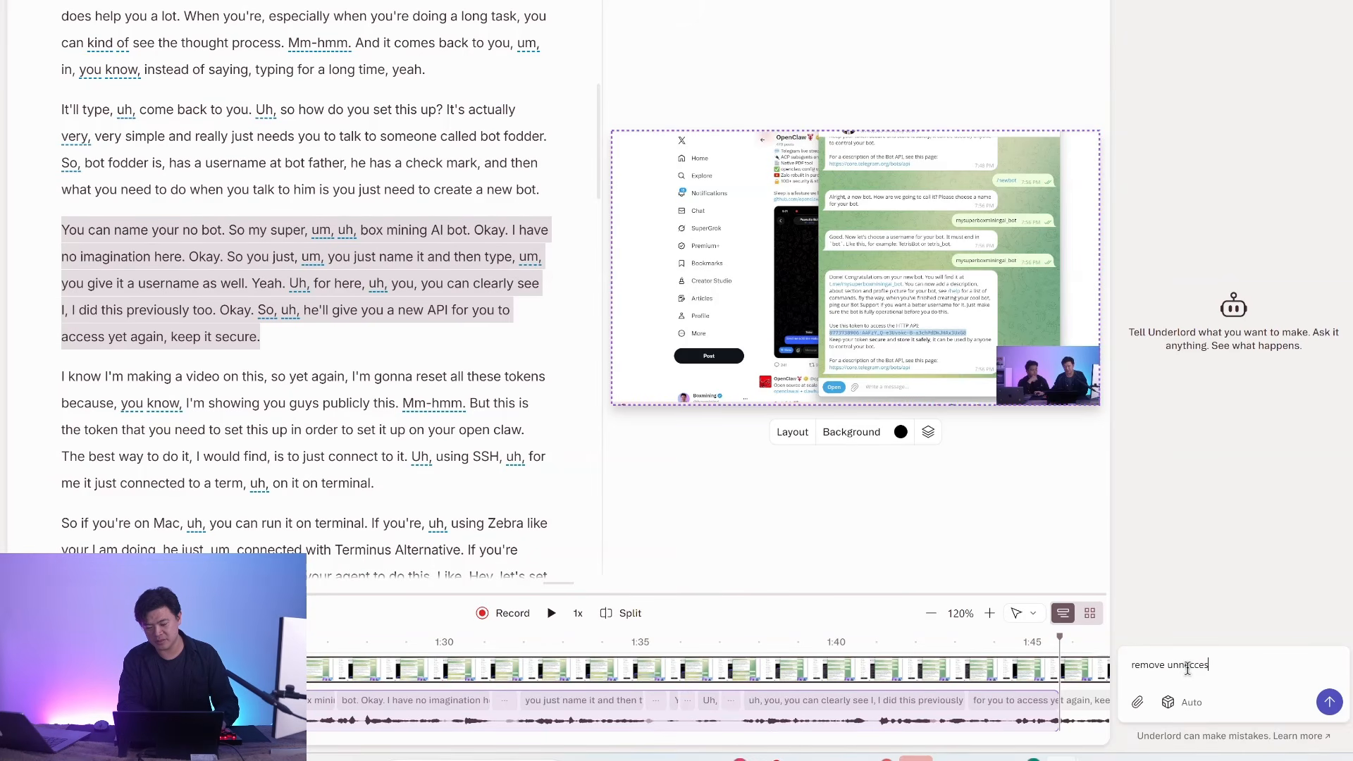
type("sary parts")
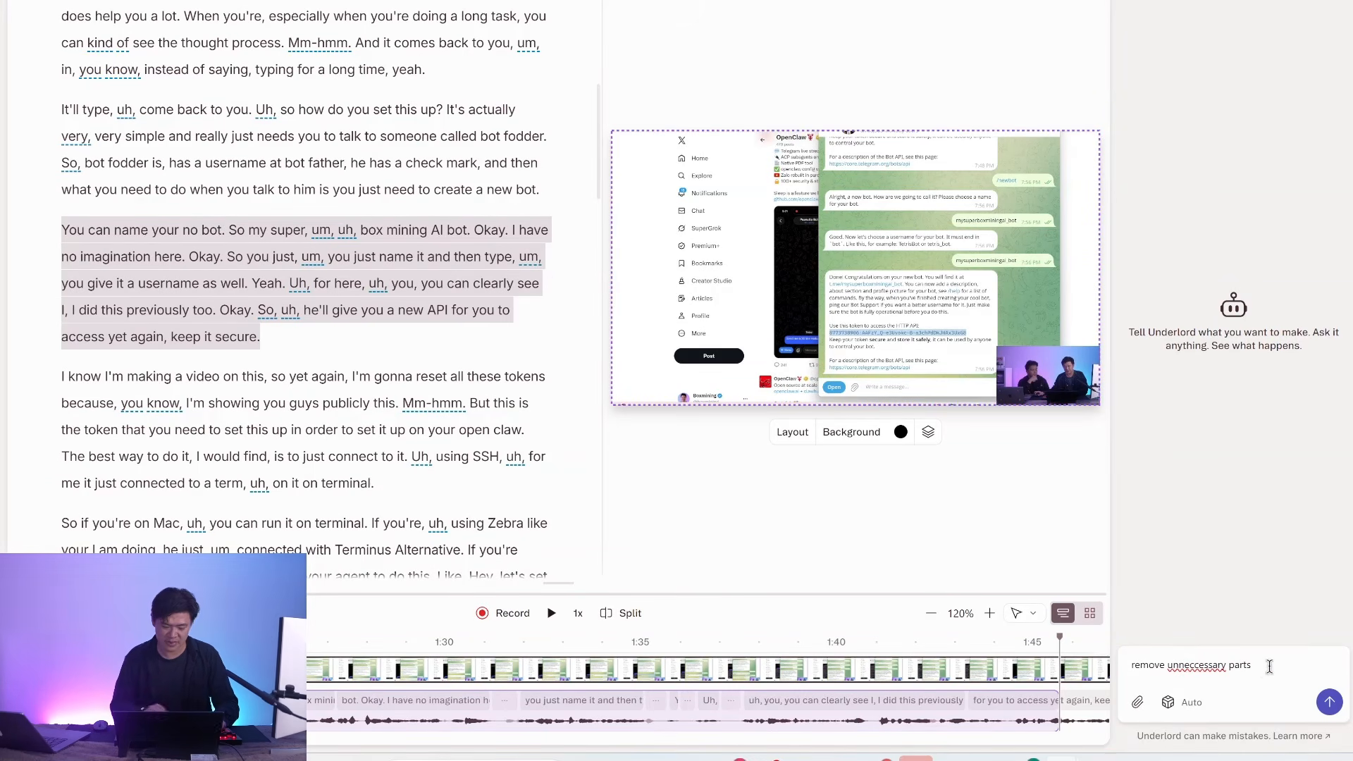
type(" and make this video m")
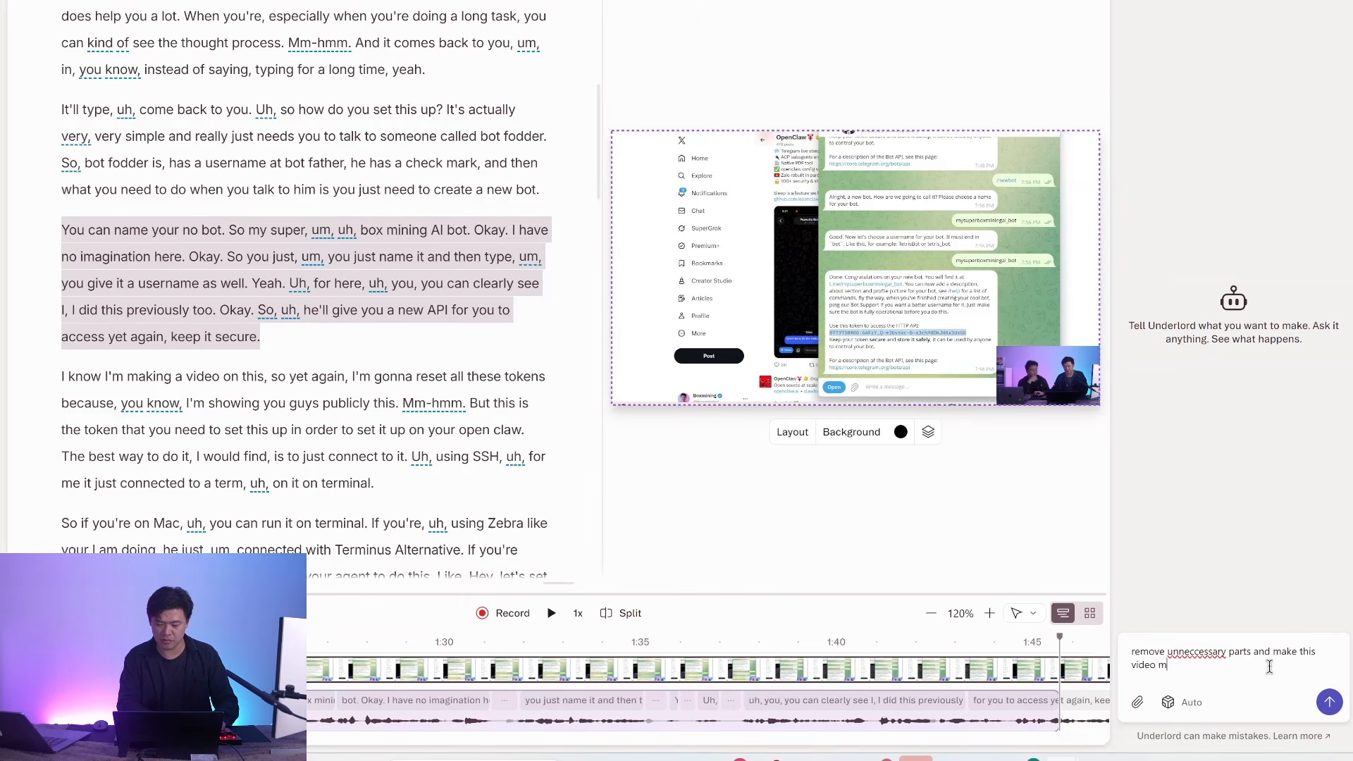
type("ore tigh")
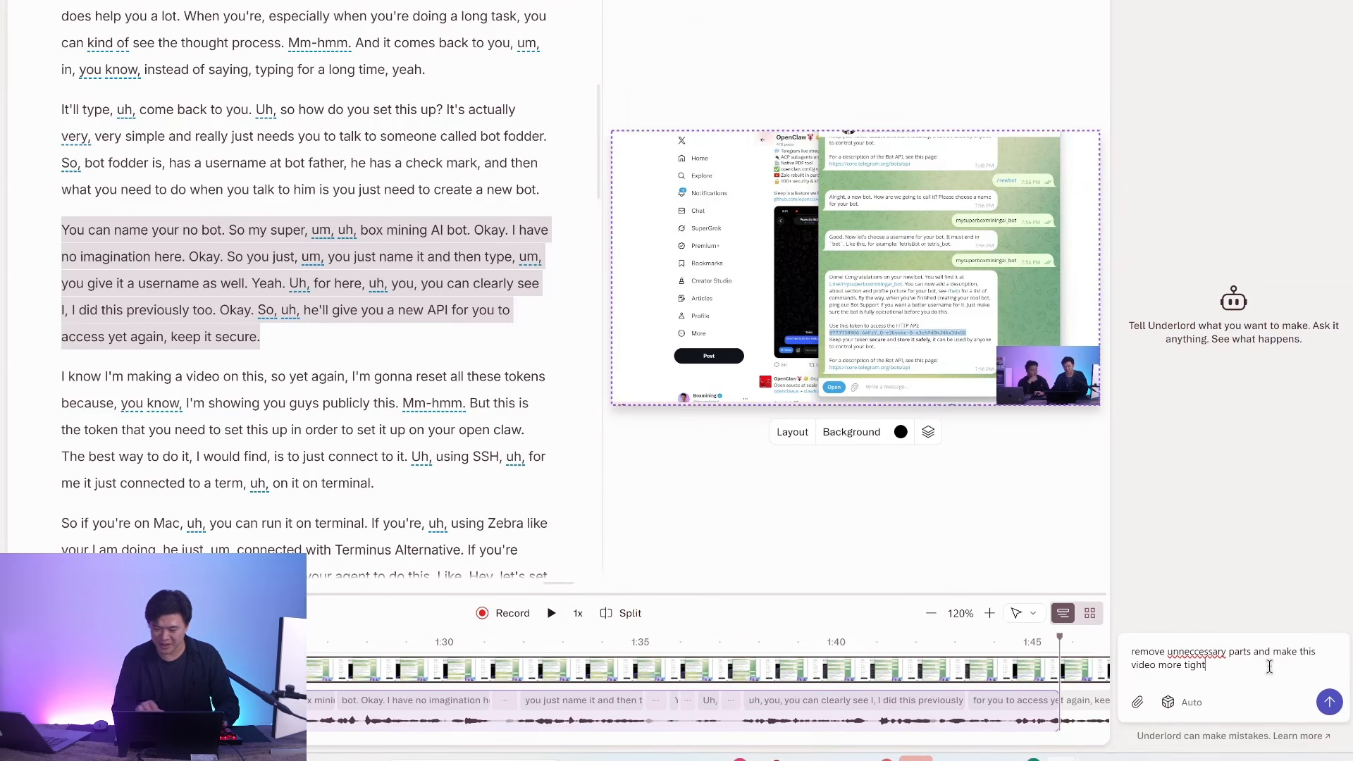
type("t")
left_click(1187, 702)
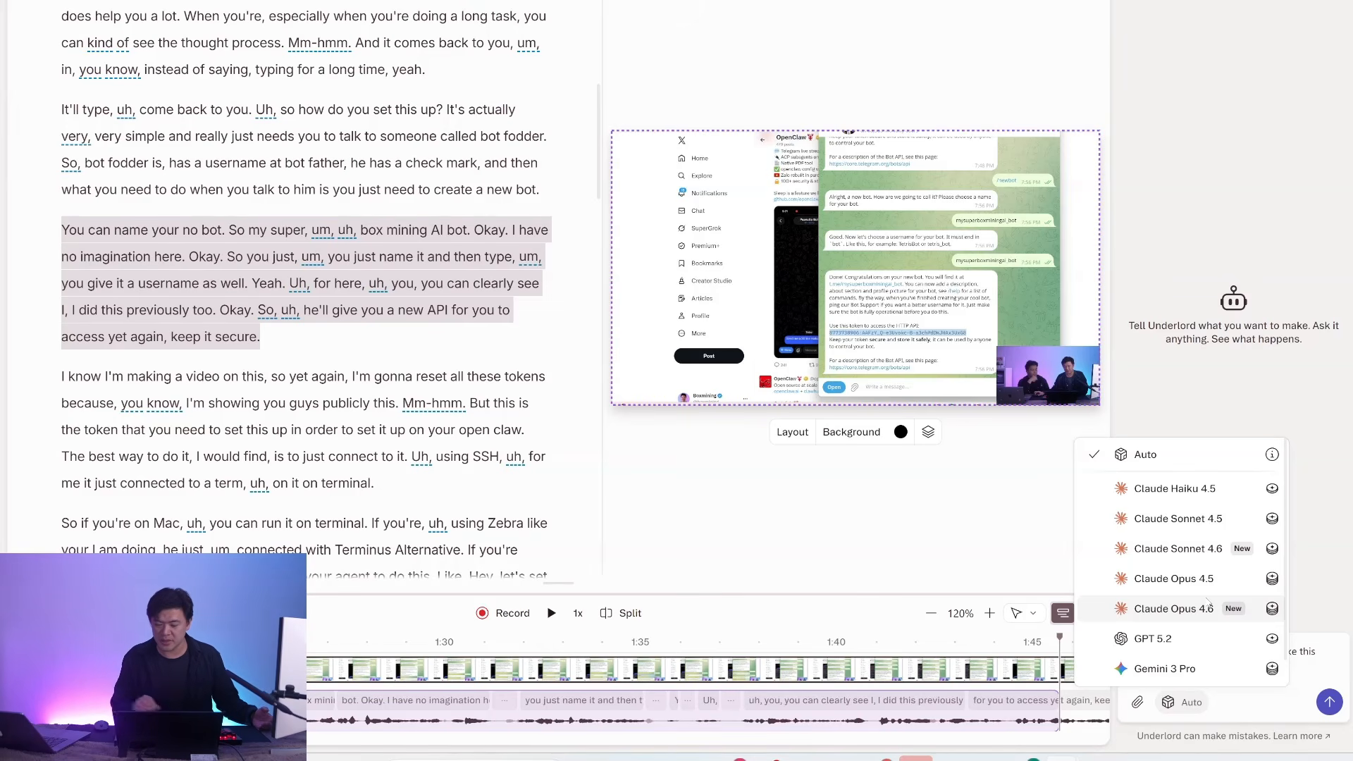
left_click(1174, 608)
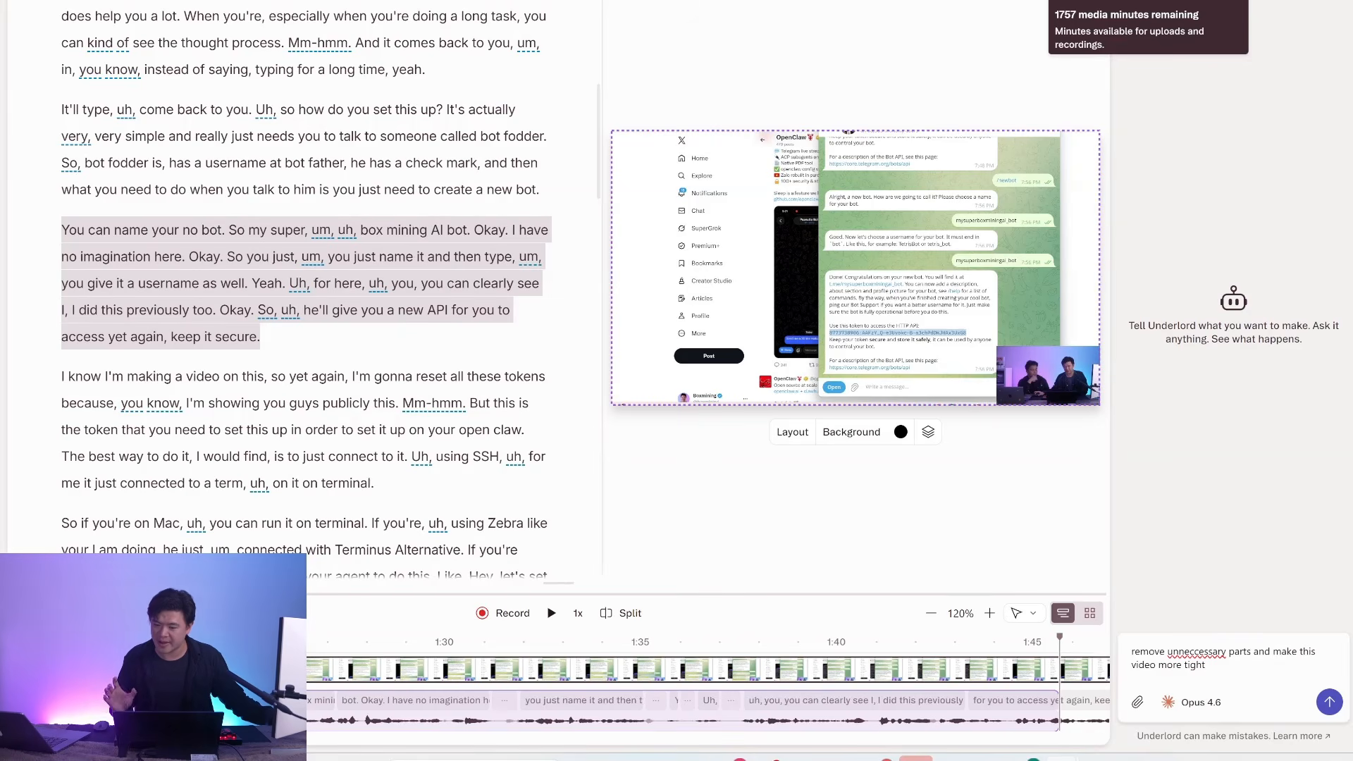
Return to the projects list, open the drive's plan settings and examine the available subscription plans.
left_click(1260, 1)
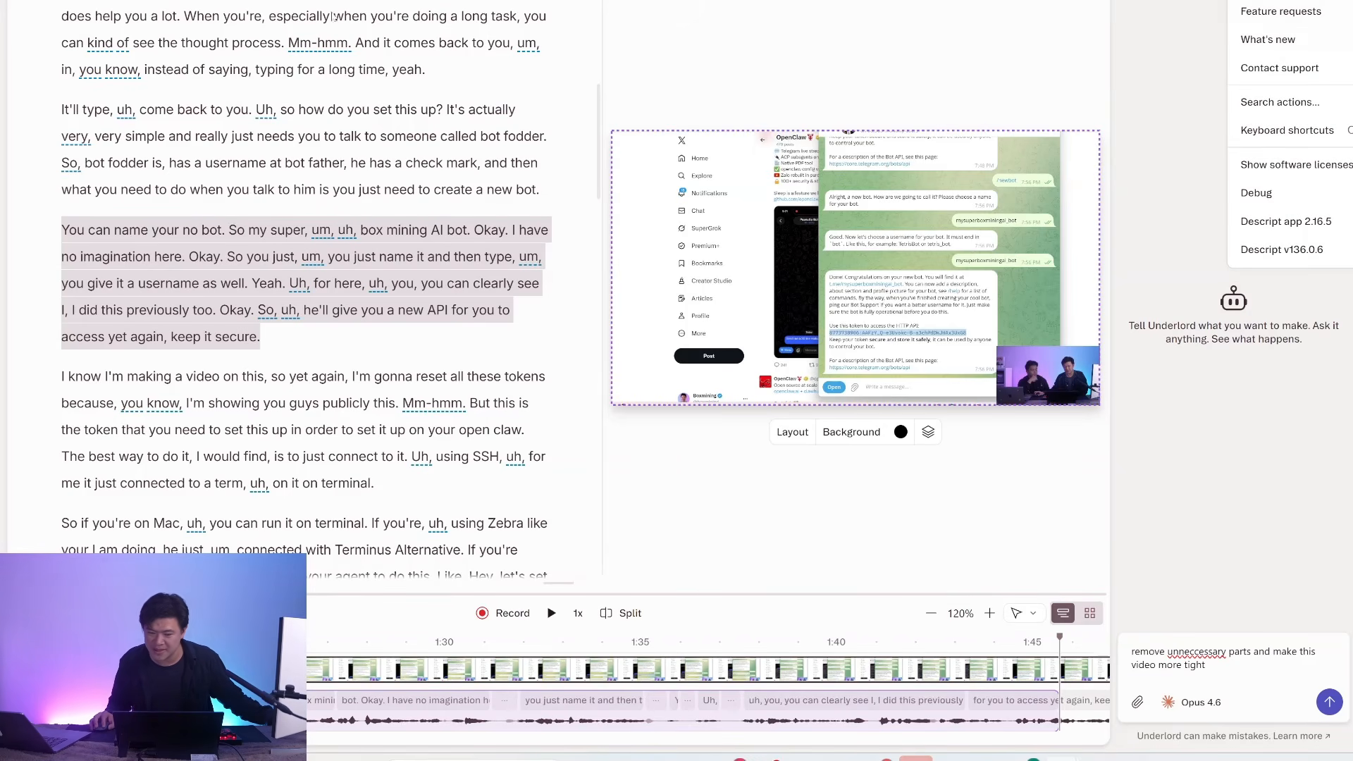
left_click(27, 3)
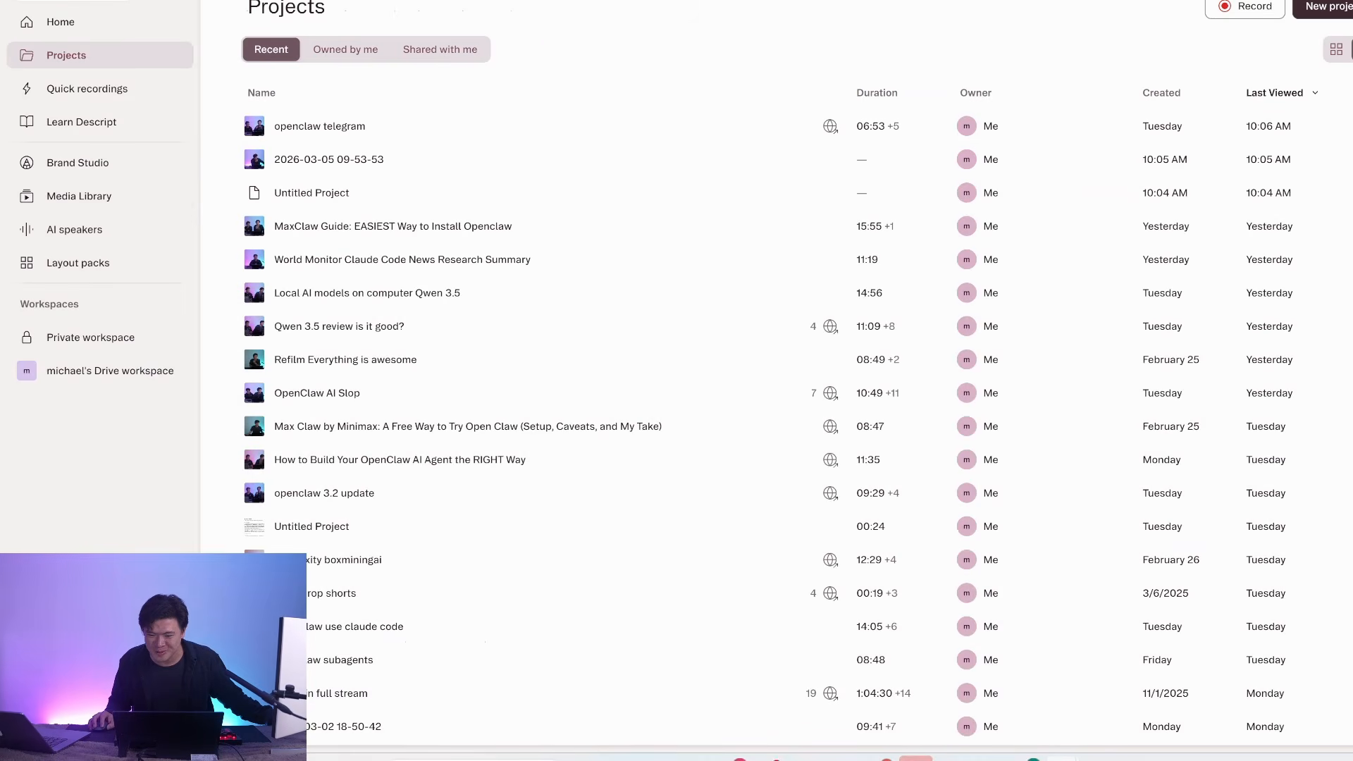
left_click(1339, 4)
left_click(1310, 41)
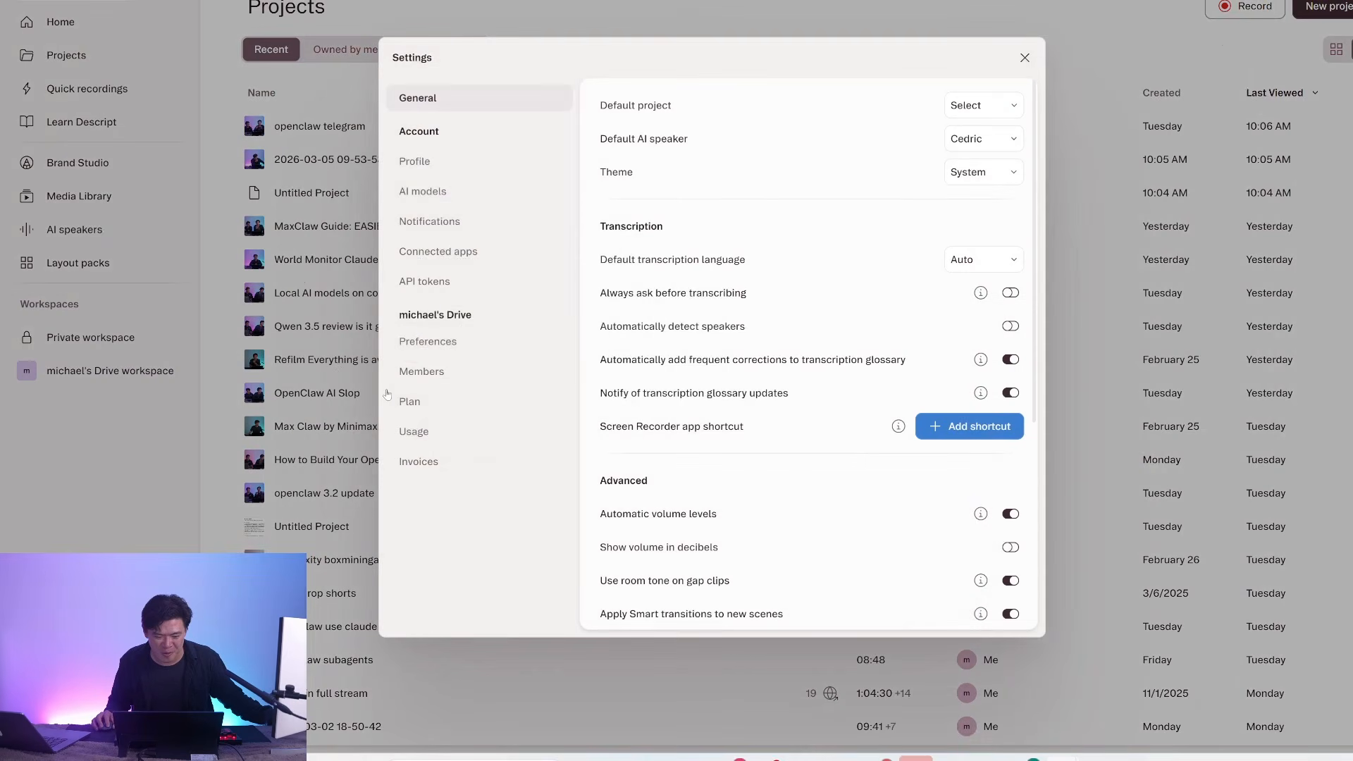
left_click(411, 401)
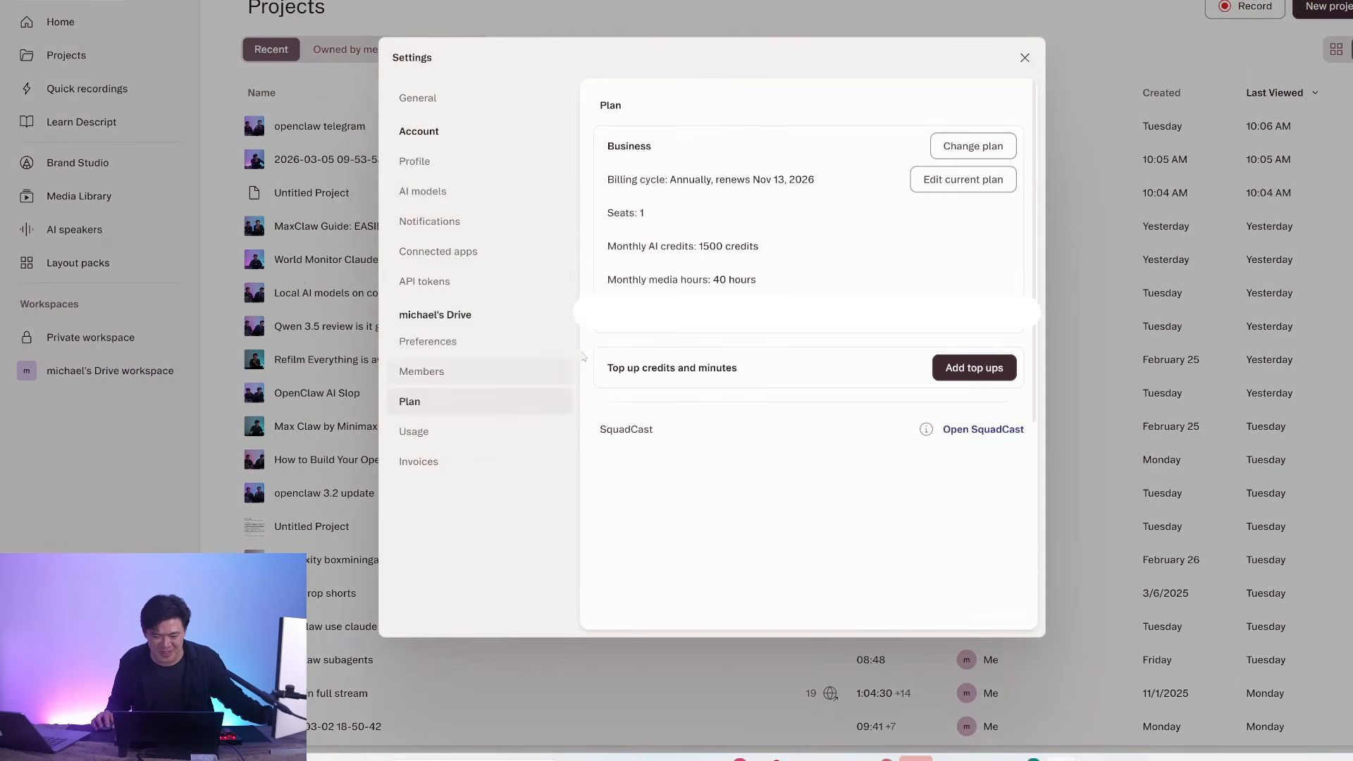
left_click(970, 150)
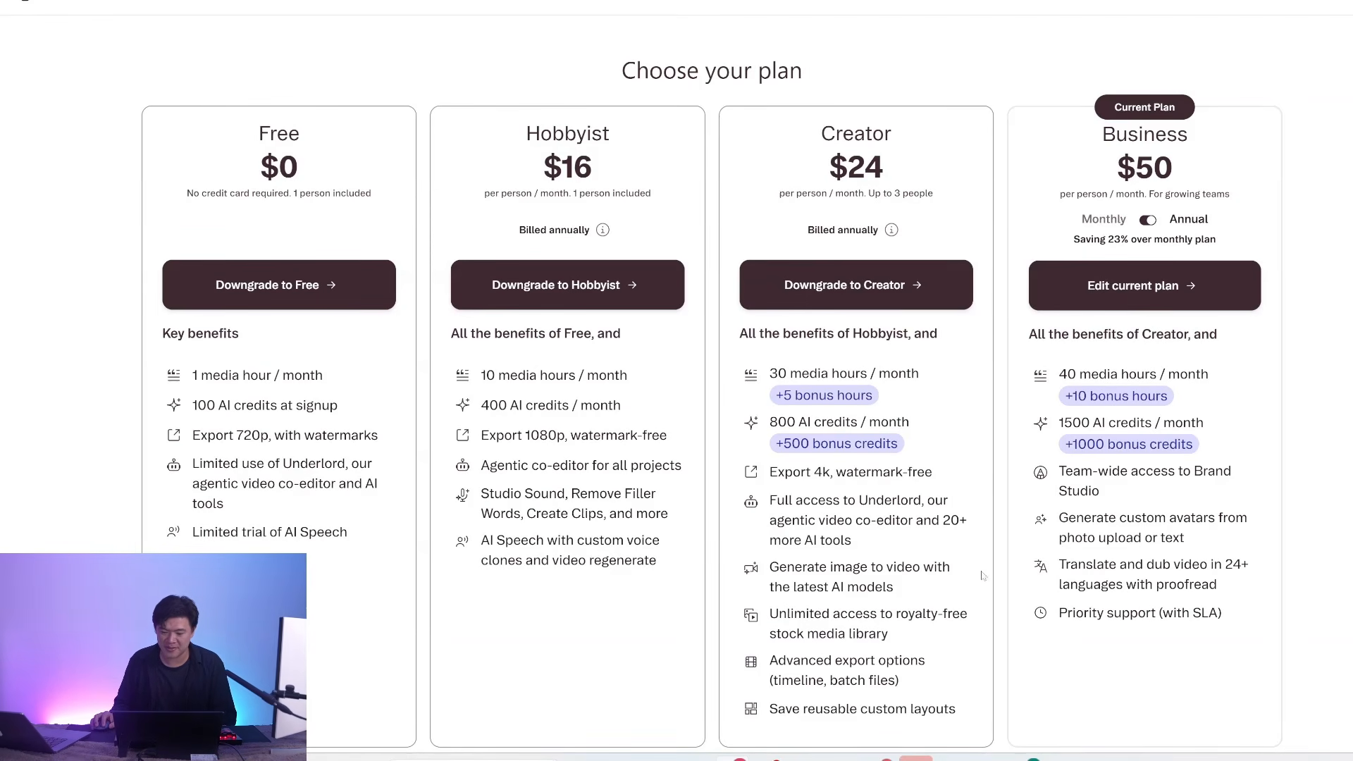
Leave the plan comparison and look over the BoxminingAI channel's videos on YouTube.
mouse_move(1063, 758)
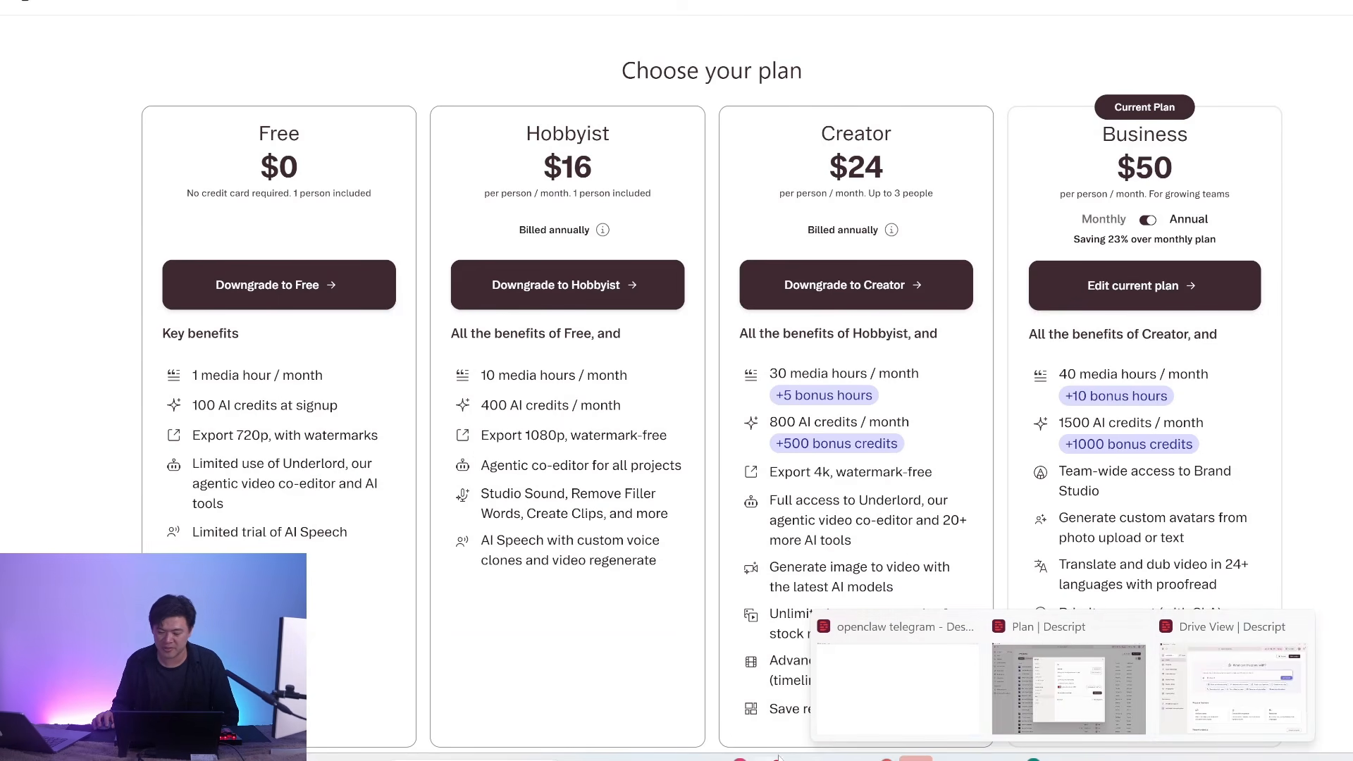
left_click(1069, 689)
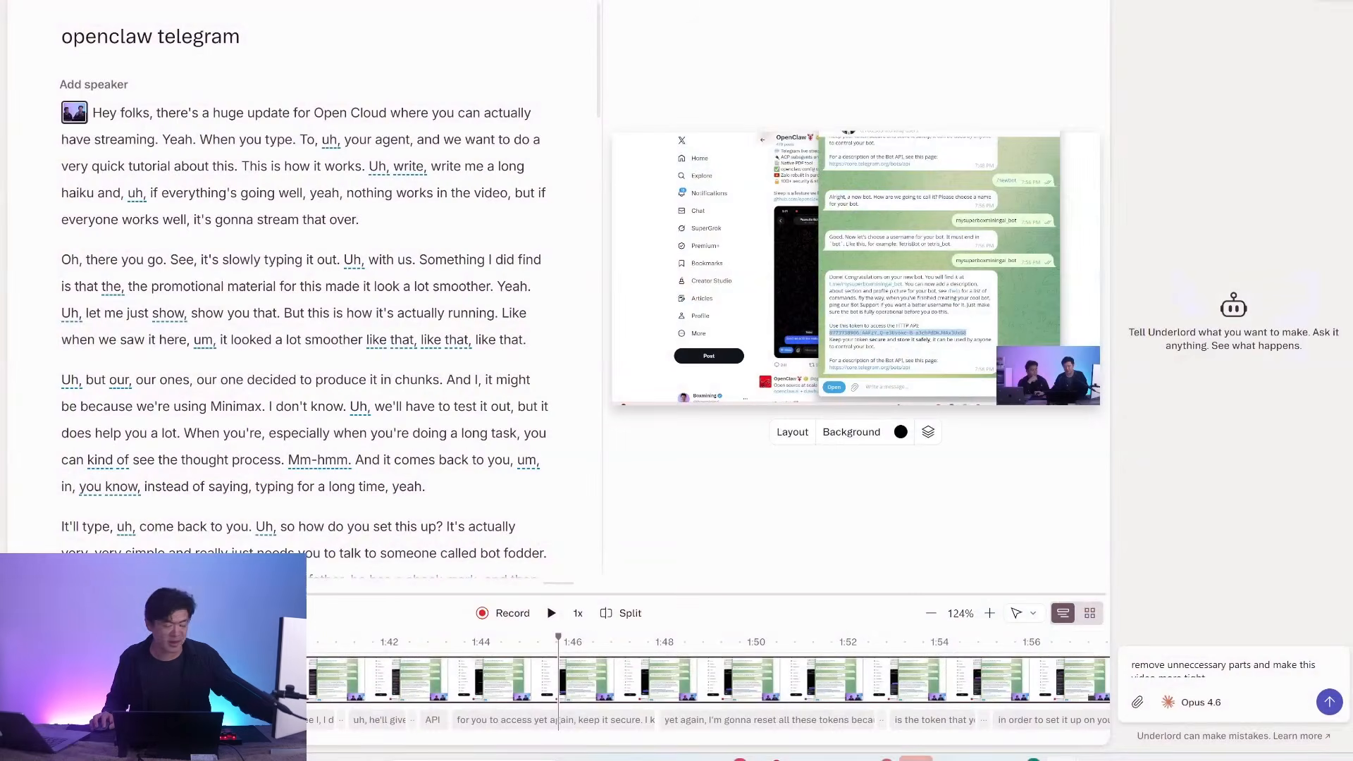
left_click(1240, 7)
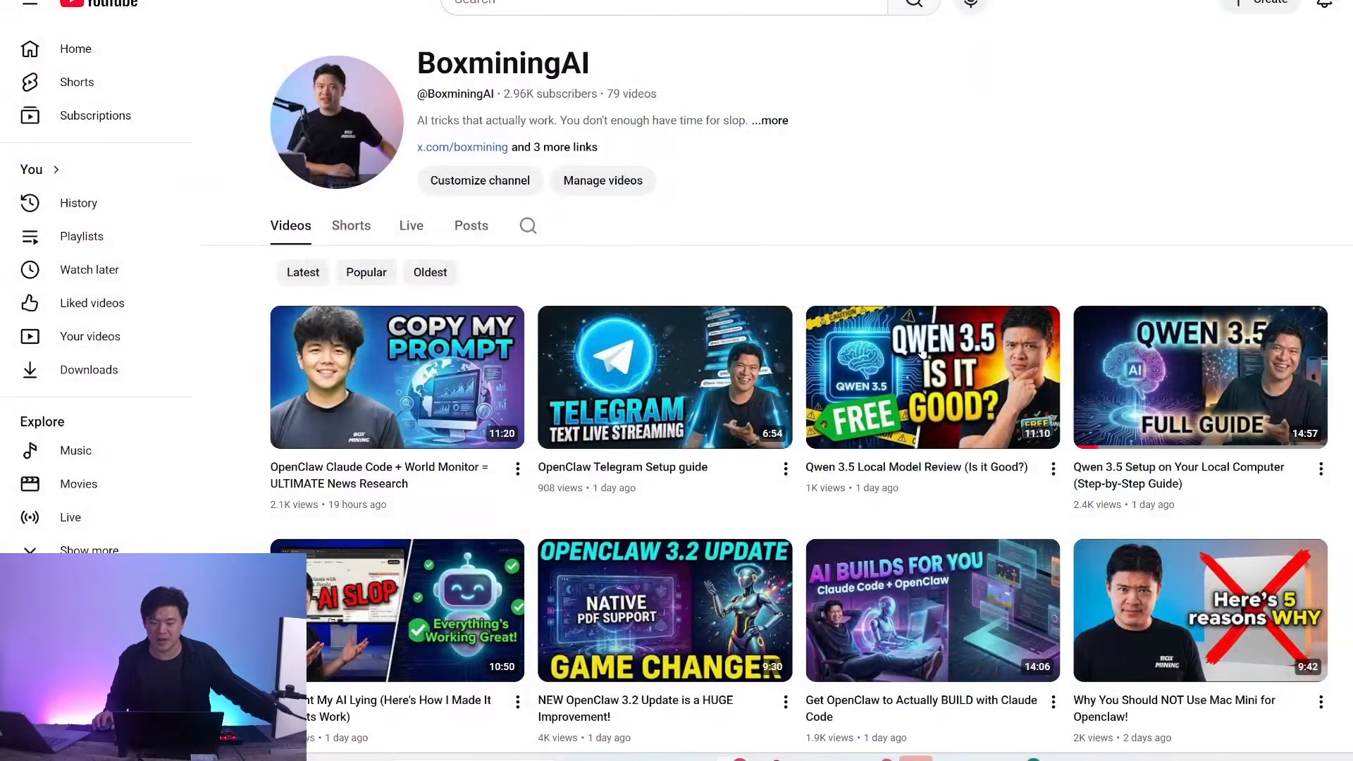
scroll(907, 328, "down", 5)
scroll(907, 328, "up", 5)
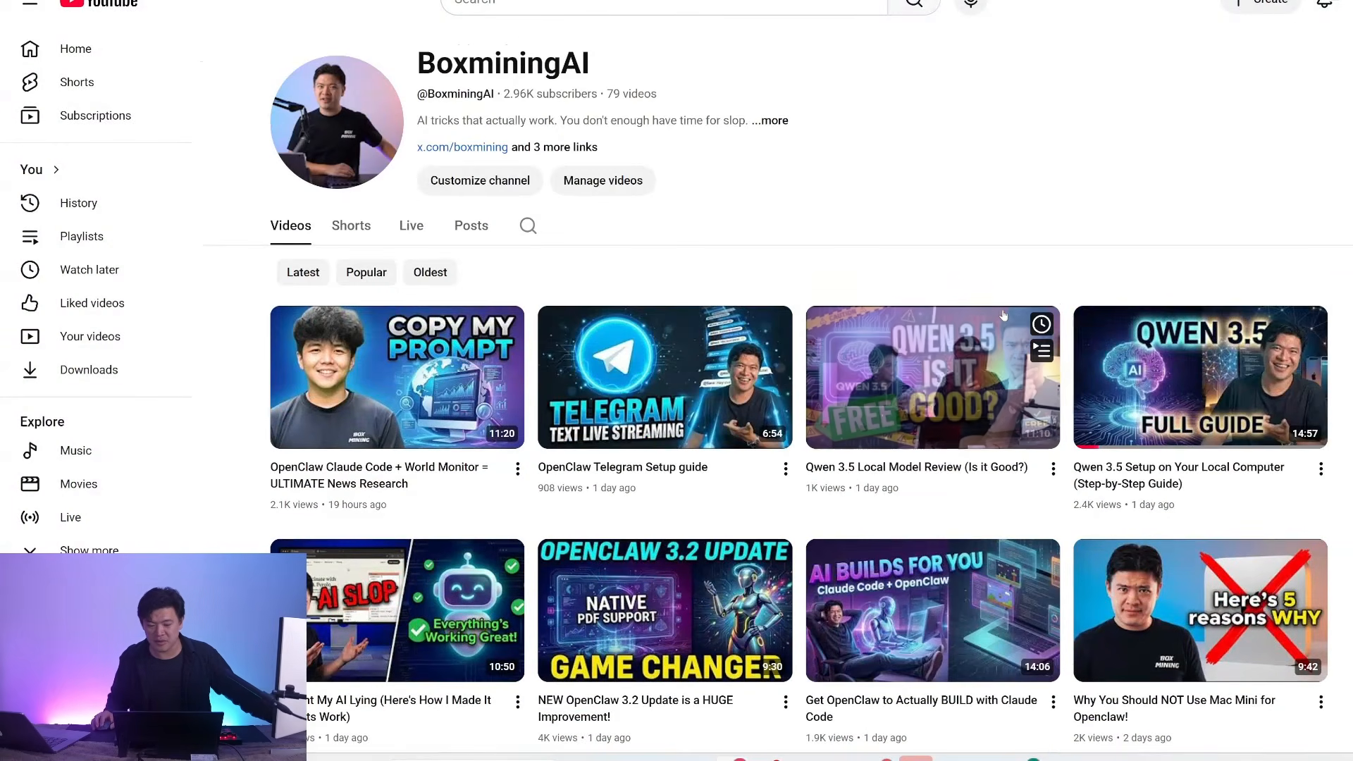